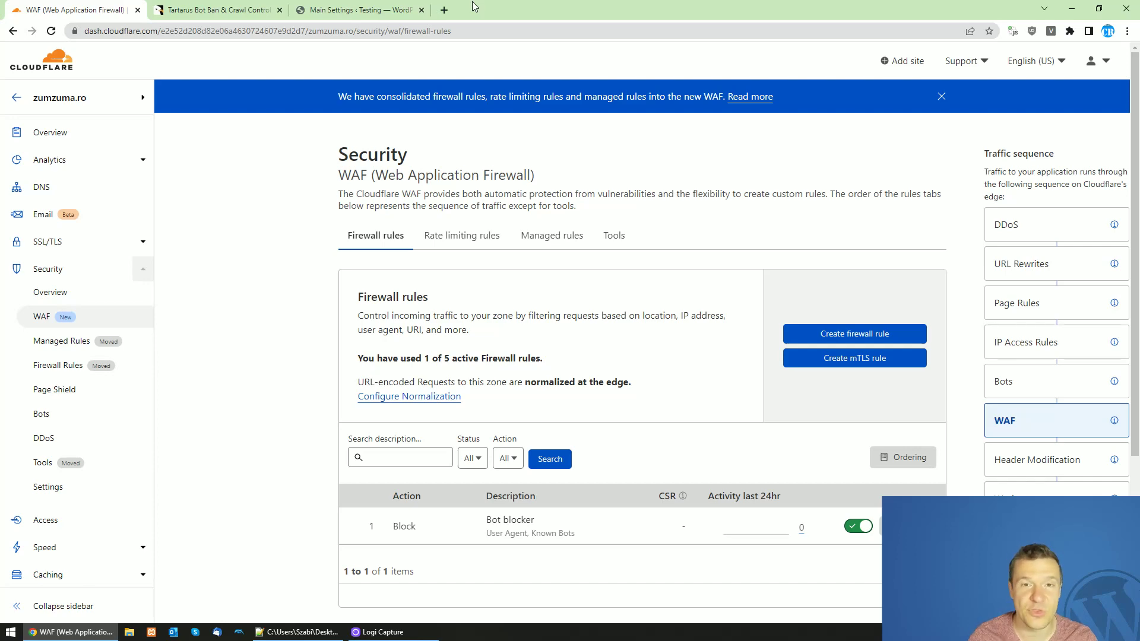
Switch from the Cloudflare WAF rules to the Tartarus Bot Ban & Crawl Control CodeCanyon tab
{"action": "left_click", "coordinate": [226, 10]}
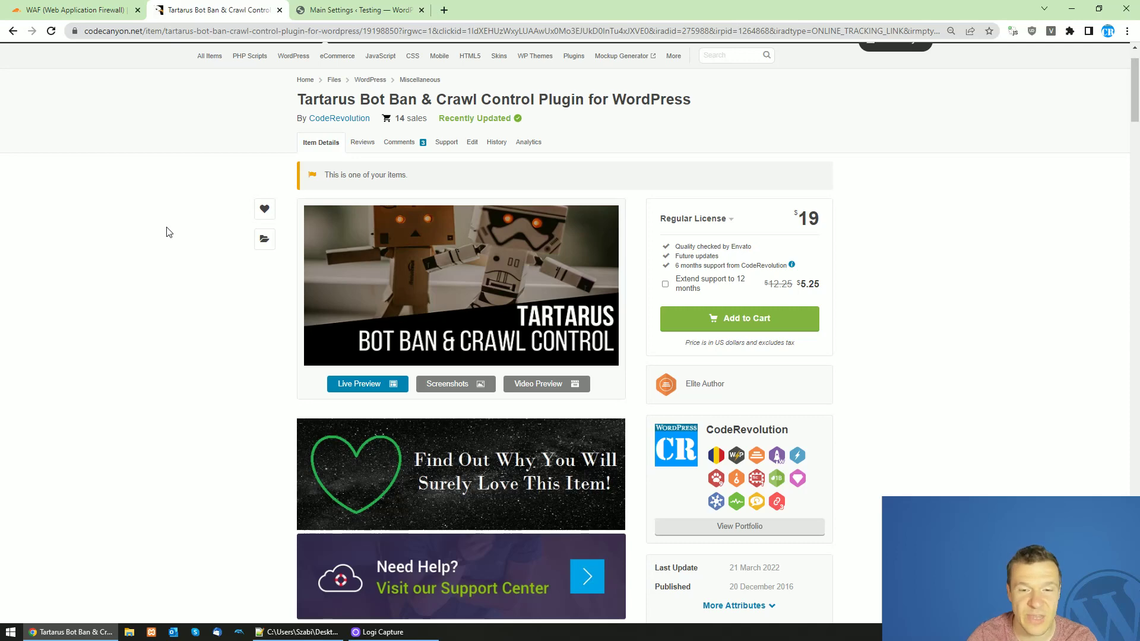
Compare the Cloudflare Bot blocker rule with the Tartarus CodeCanyon page, ending on the WAF rules
{"action": "left_click", "coordinate": [77, 10]}
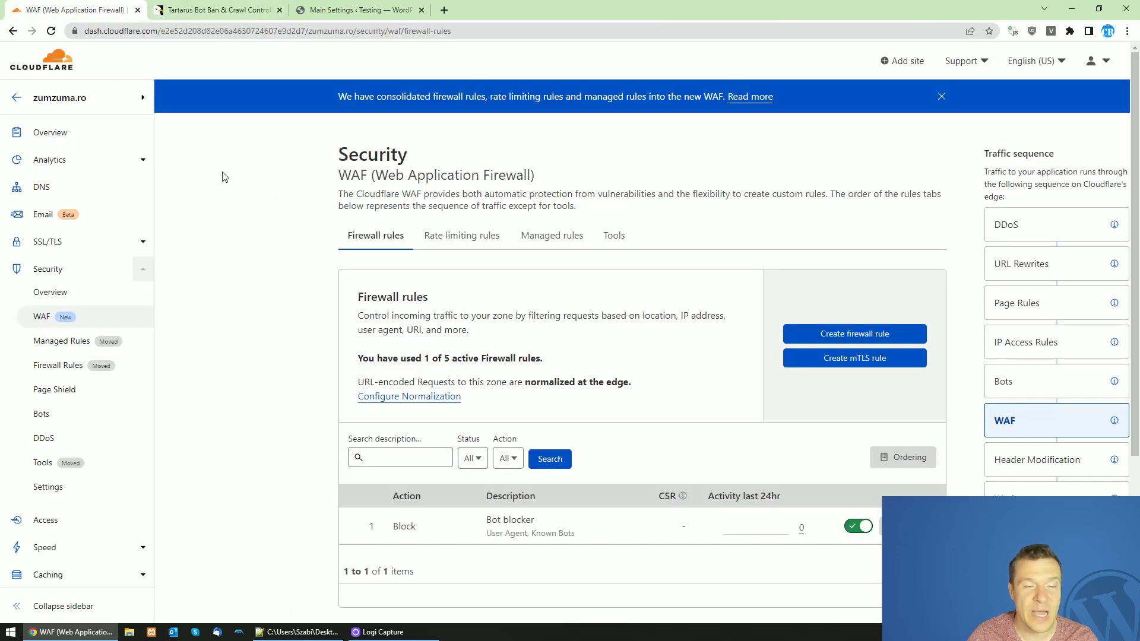
{"action": "left_click", "coordinate": [244, 10]}
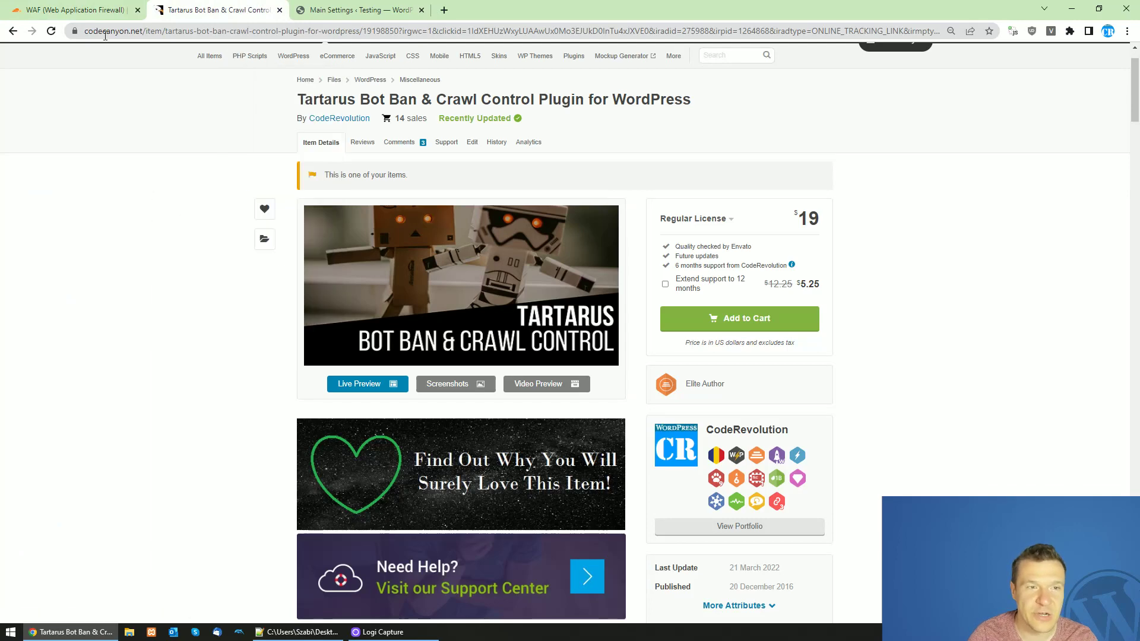
{"action": "left_click", "coordinate": [81, 4]}
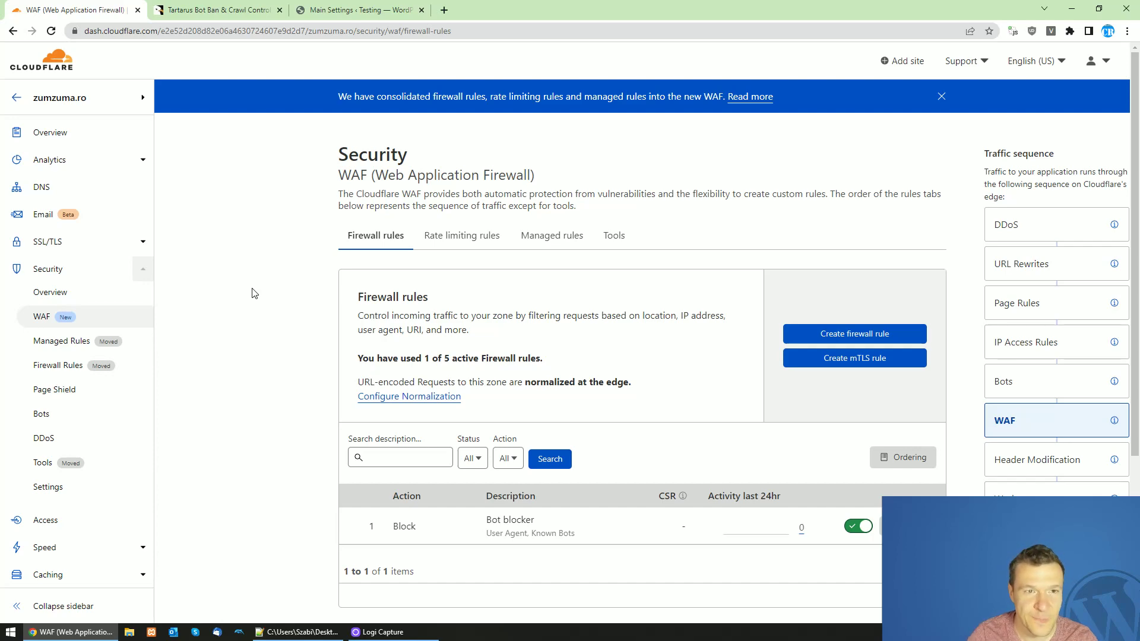
Highlight the enabled 'Bad Bot' Blocker setting in Tartarus Main Settings, then return to Cloudflare WAF
{"action": "left_click", "coordinate": [342, 7]}
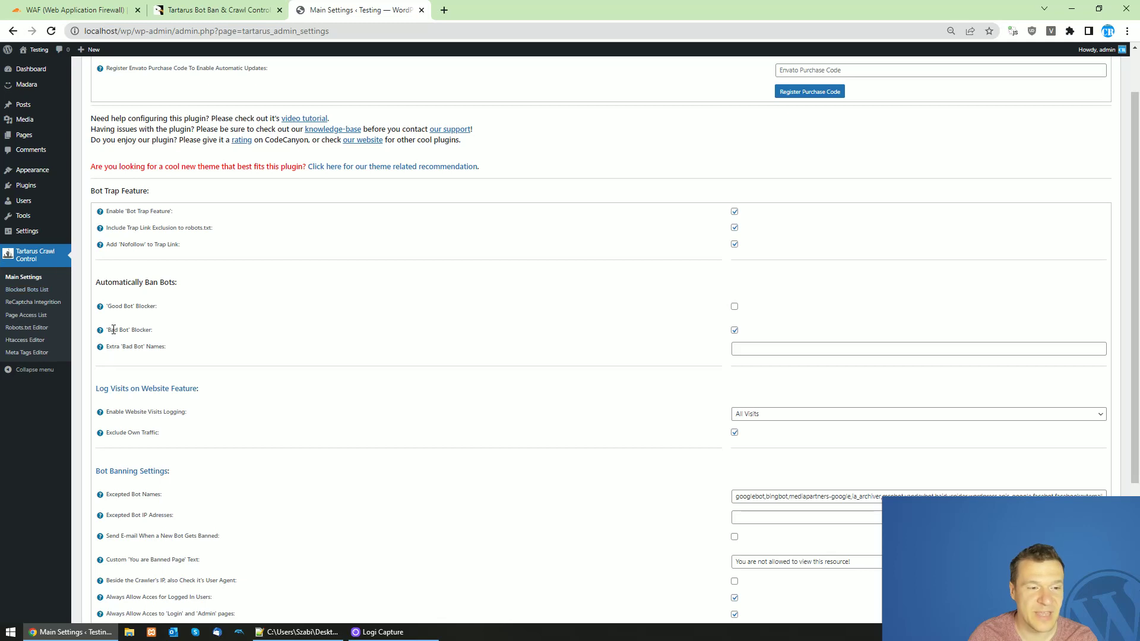
{"action": "left_click_drag", "start_coordinate": [107, 330], "coordinate": [156, 331]}
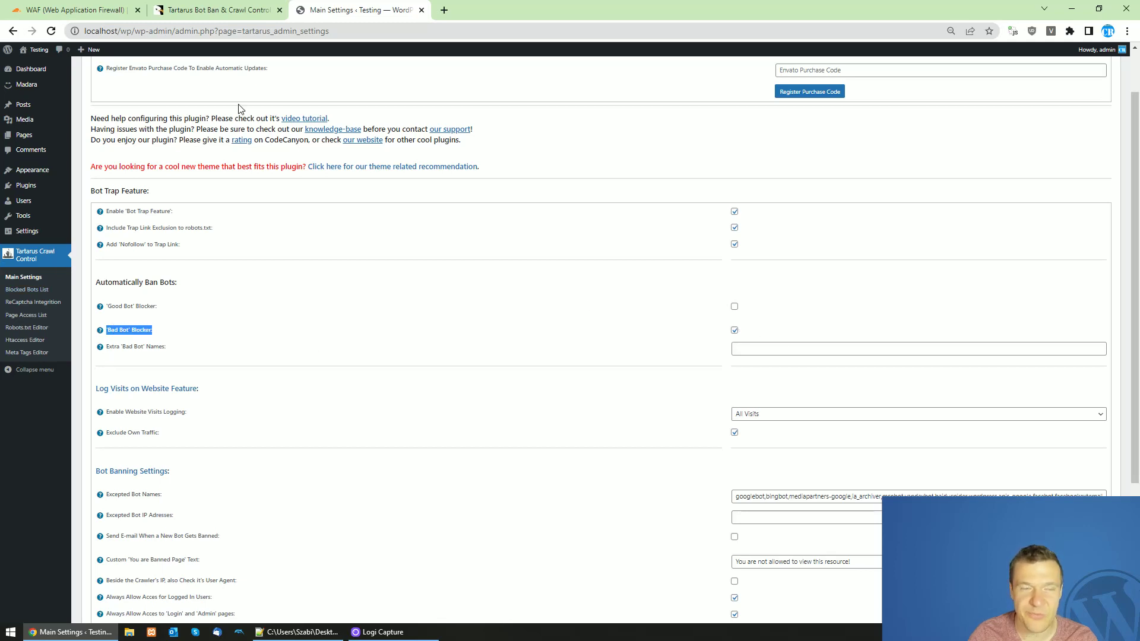
{"action": "left_click", "coordinate": [171, 10]}
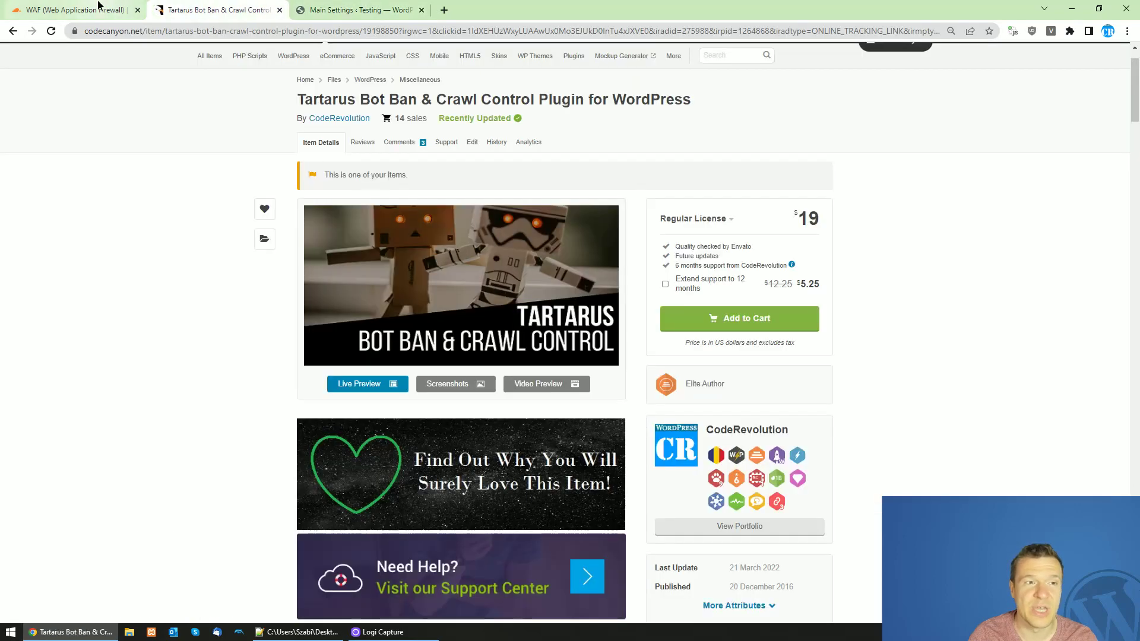
{"action": "left_click", "coordinate": [89, 10]}
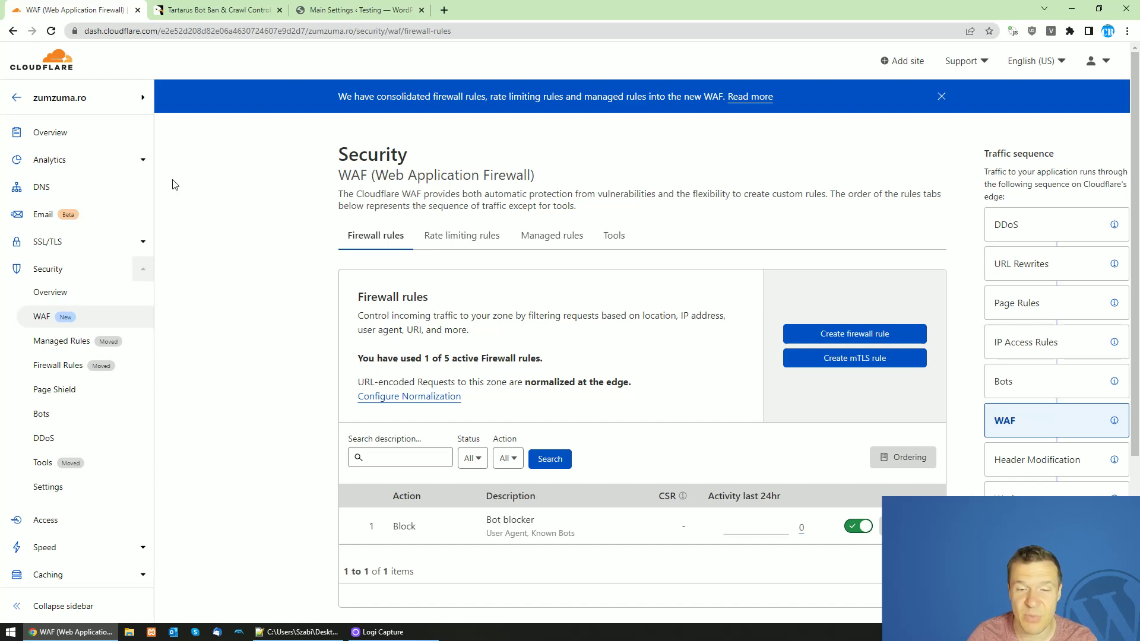
Reload the WAF firewall rules page and bring the active Bot blocker rule into view
{"action": "scroll", "coordinate": [264, 268], "scroll_direction": "down", "scroll_amount": 3}
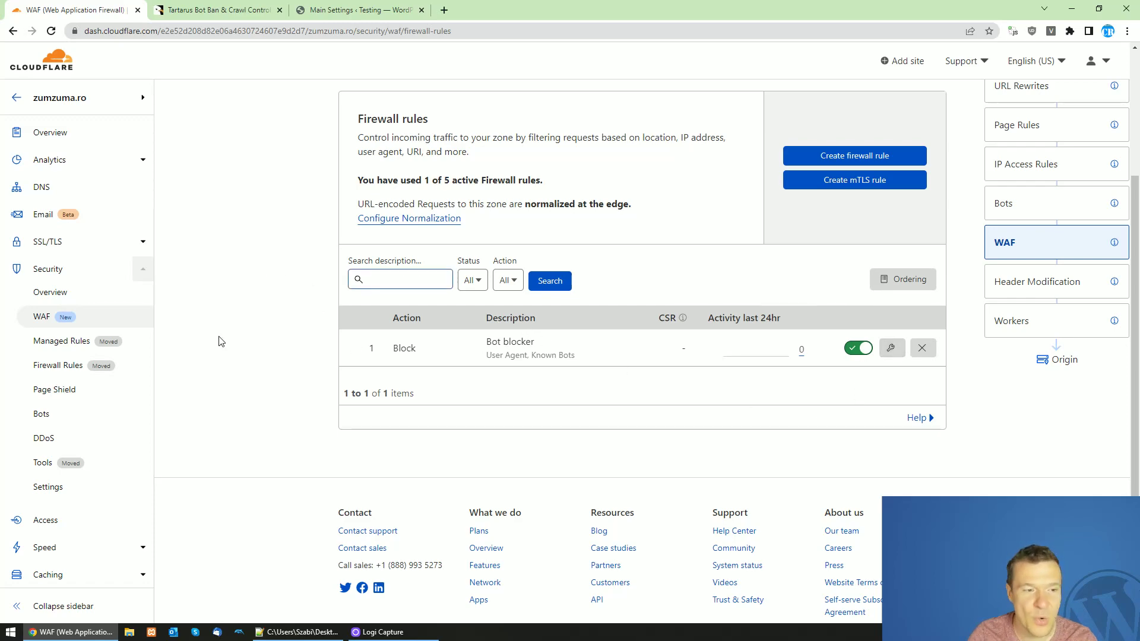
{"action": "scroll", "coordinate": [221, 341], "scroll_direction": "up", "scroll_amount": 3}
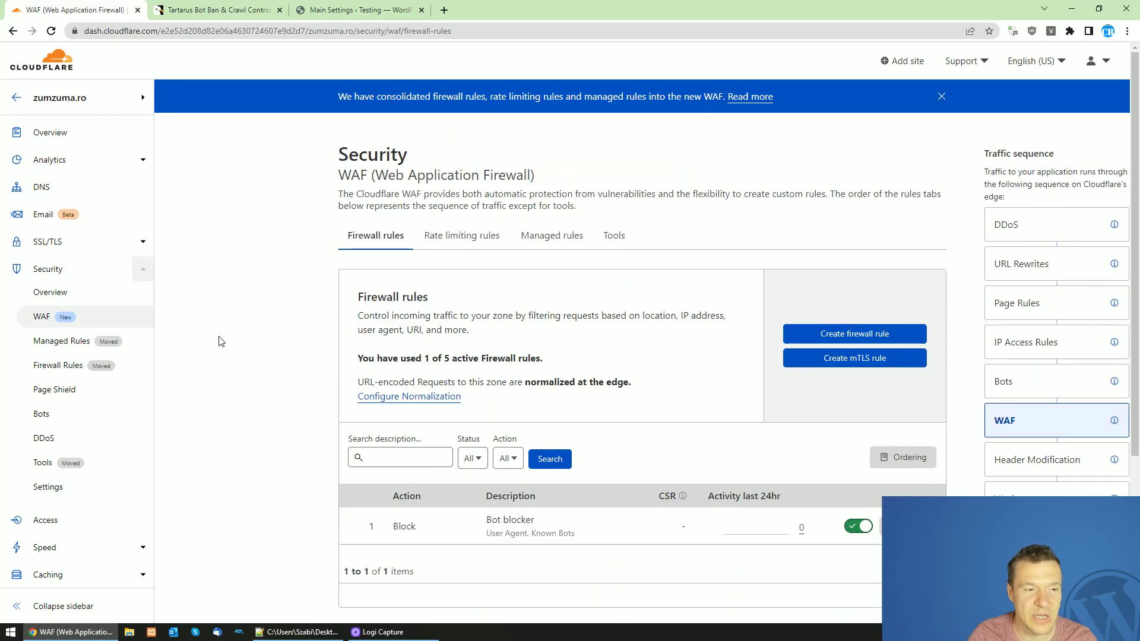
{"action": "left_click", "coordinate": [65, 322]}
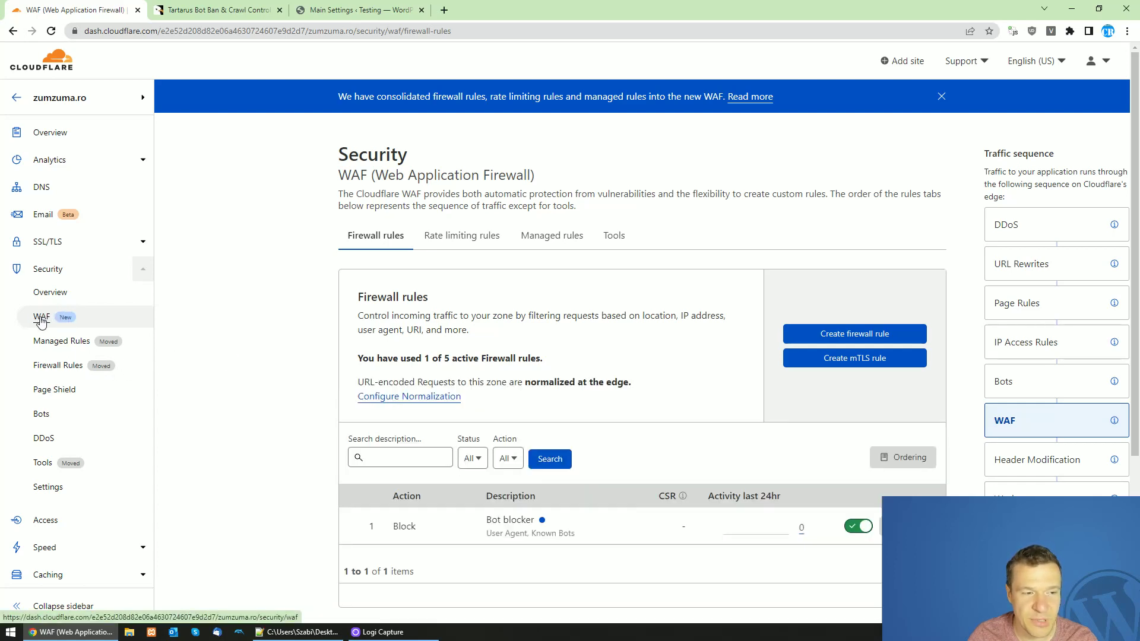
{"action": "scroll", "coordinate": [283, 411], "scroll_direction": "down", "scroll_amount": 2}
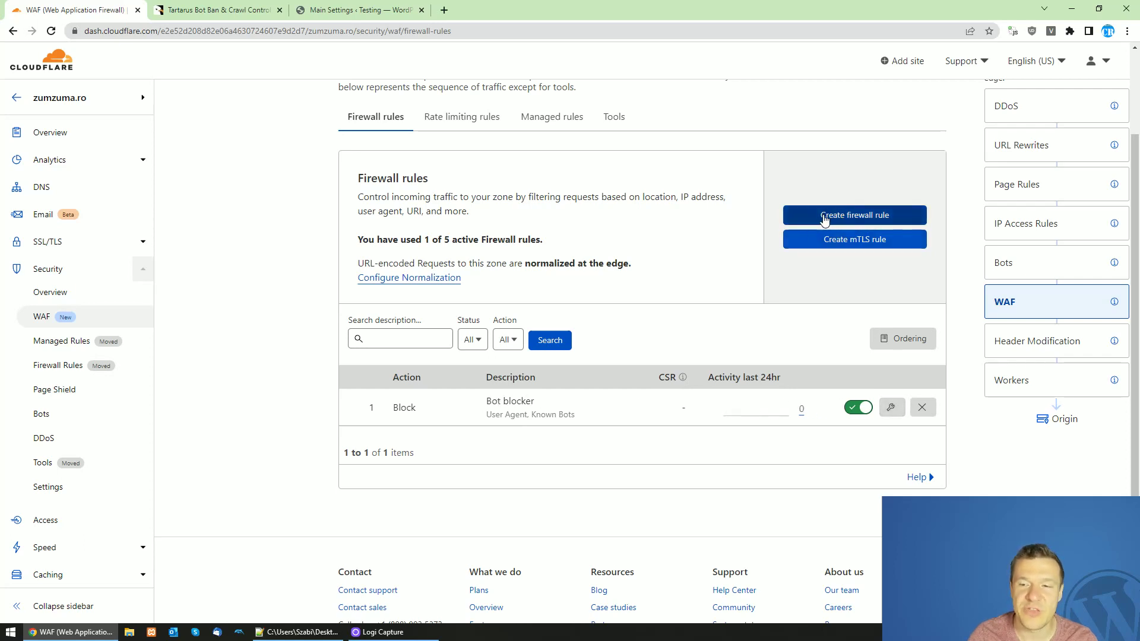
{"action": "left_click", "coordinate": [842, 221]}
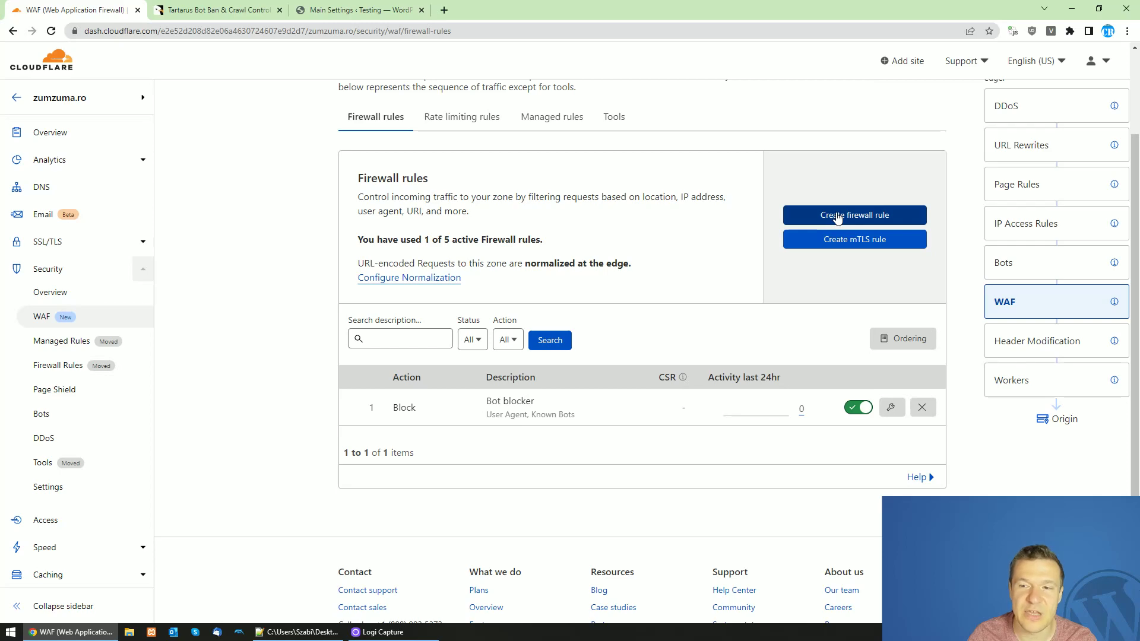
Open the Bot blocker rule for editing and review its first user-agent conditions
{"action": "left_click", "coordinate": [891, 408]}
{"action": "scroll", "coordinate": [348, 426], "scroll_direction": "down", "scroll_amount": 3}
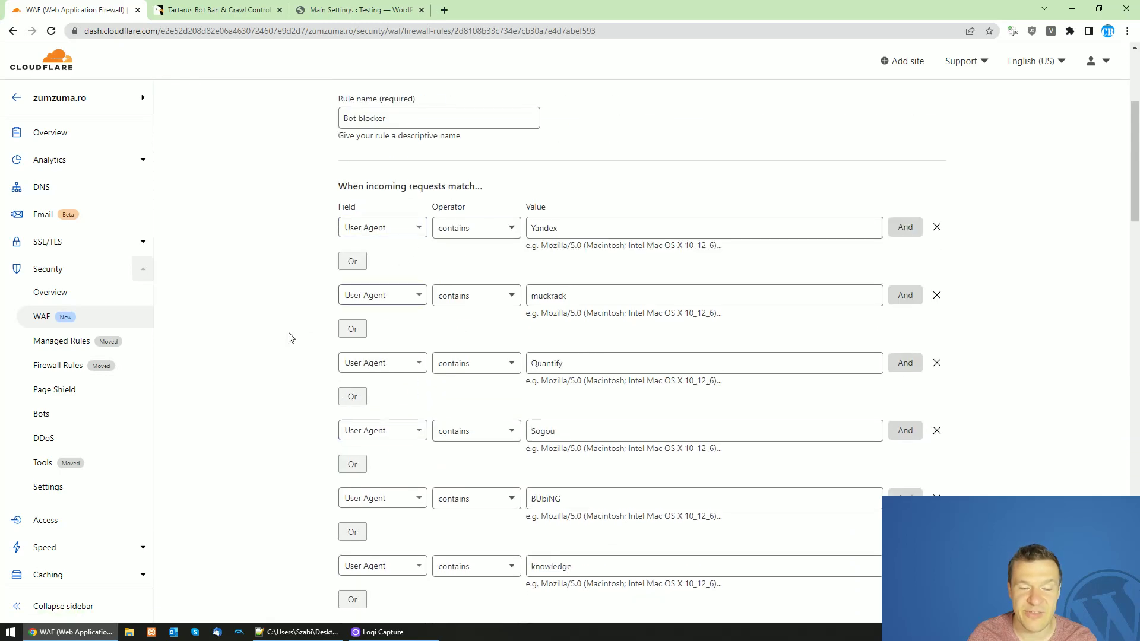
{"action": "scroll", "coordinate": [309, 356], "scroll_direction": "down", "scroll_amount": 3}
{"action": "scroll", "coordinate": [333, 351], "scroll_direction": "up", "scroll_amount": 2}
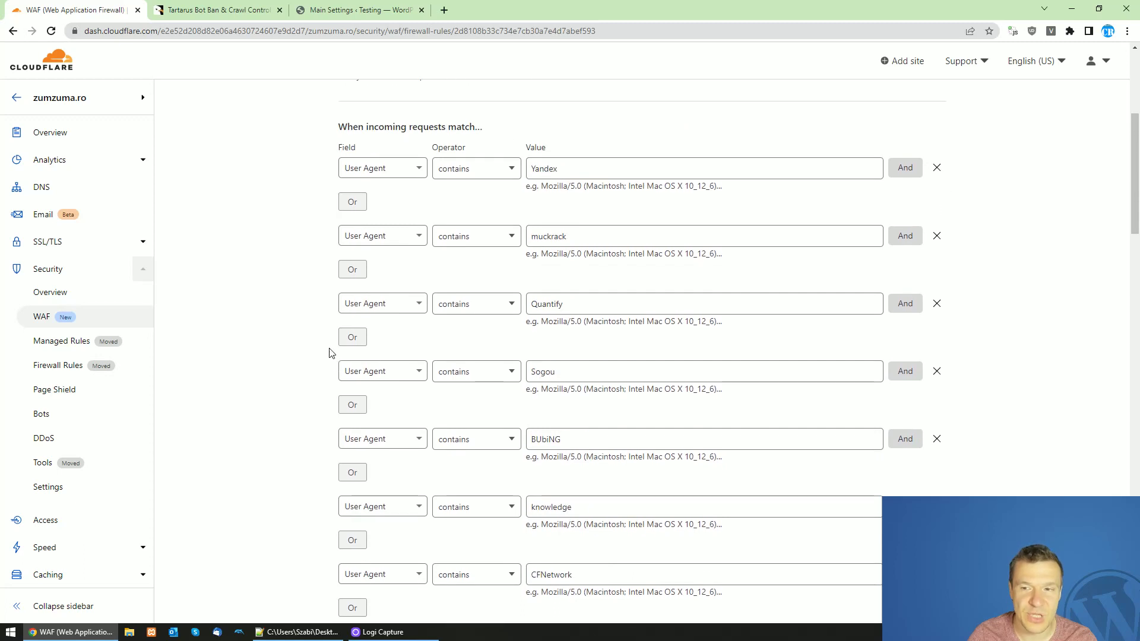
{"action": "left_click_drag", "start_coordinate": [1136, 199], "coordinate": [1137, 203]}
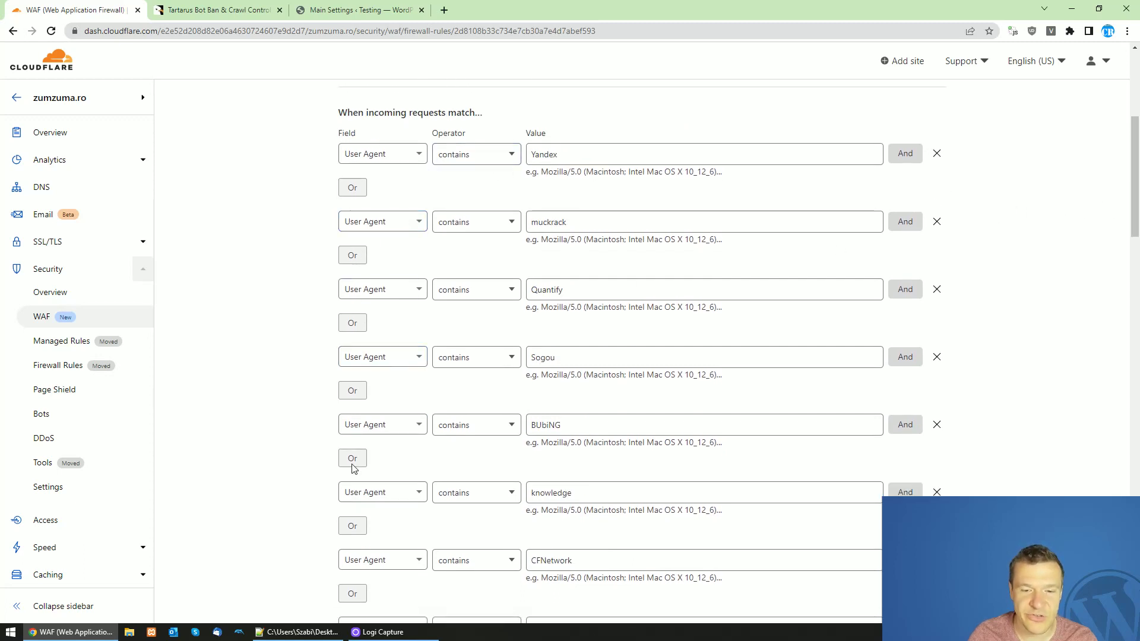
Scroll through the remaining conditions to the Expression Preview and its Block action
{"action": "scroll", "coordinate": [353, 481], "scroll_direction": "down", "scroll_amount": 4}
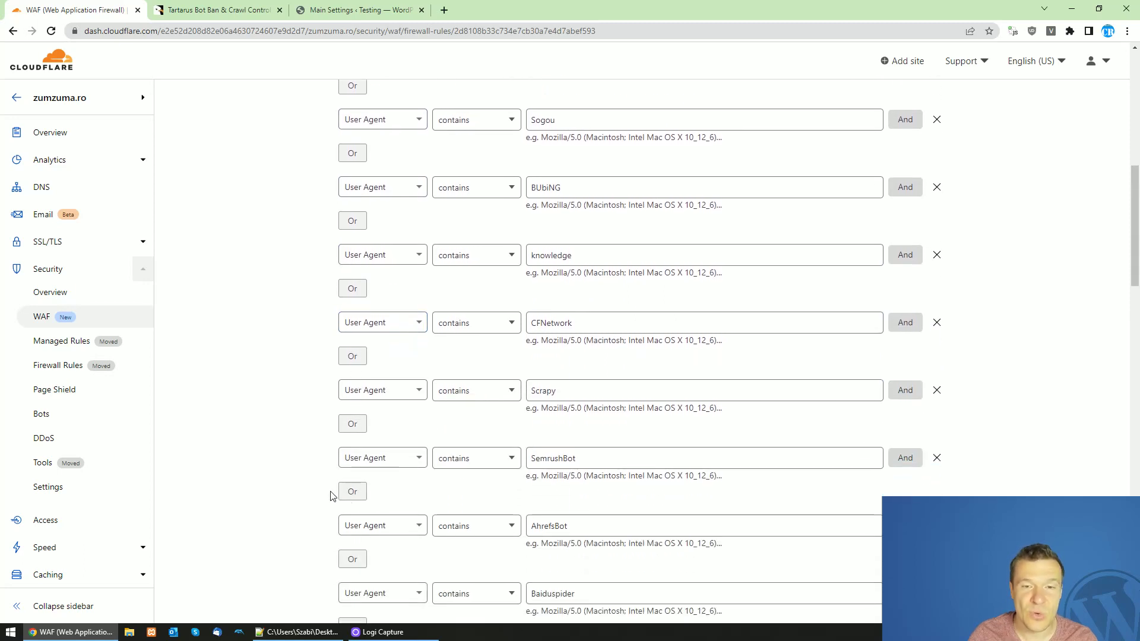
{"action": "scroll", "coordinate": [333, 495], "scroll_direction": "down", "scroll_amount": 2}
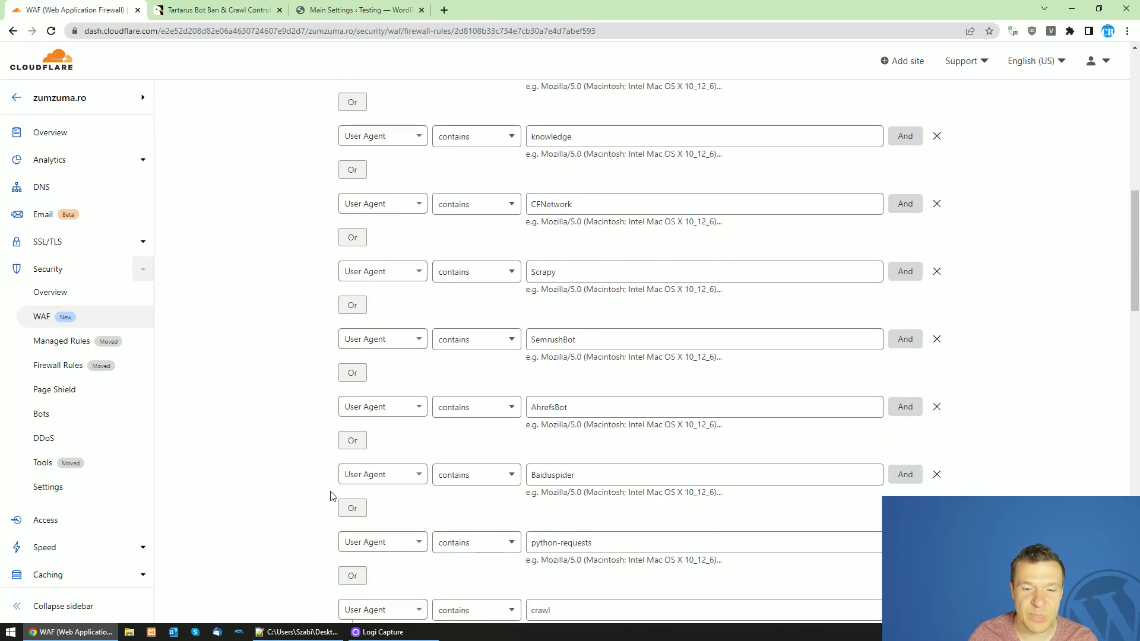
{"action": "scroll", "coordinate": [315, 498], "scroll_direction": "down", "scroll_amount": 2}
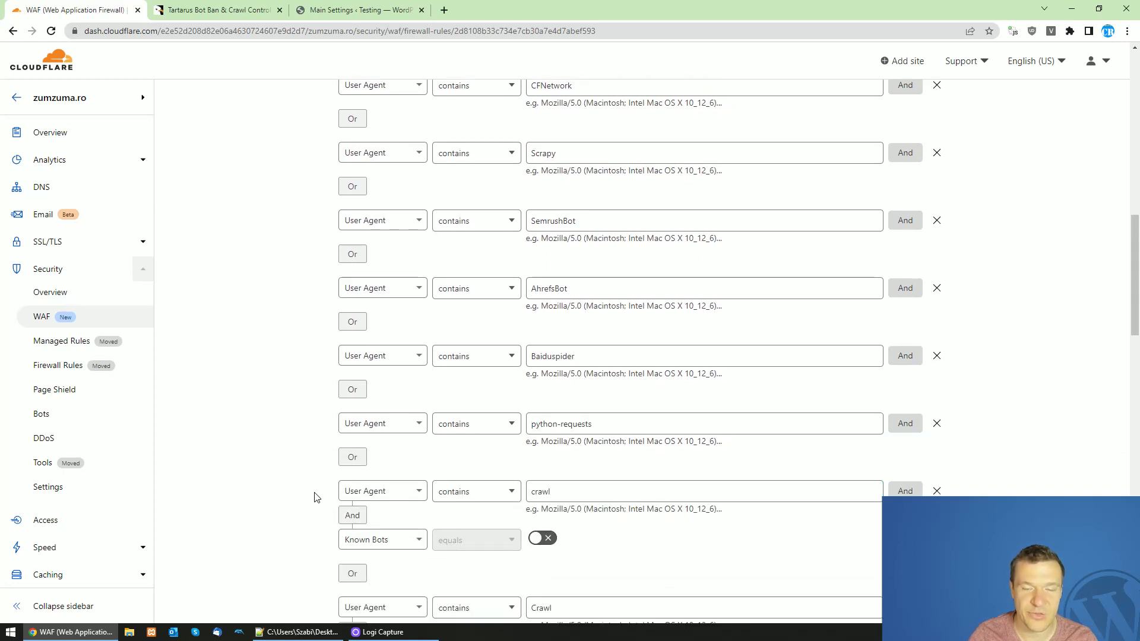
{"action": "scroll", "coordinate": [315, 498], "scroll_direction": "down", "scroll_amount": 4}
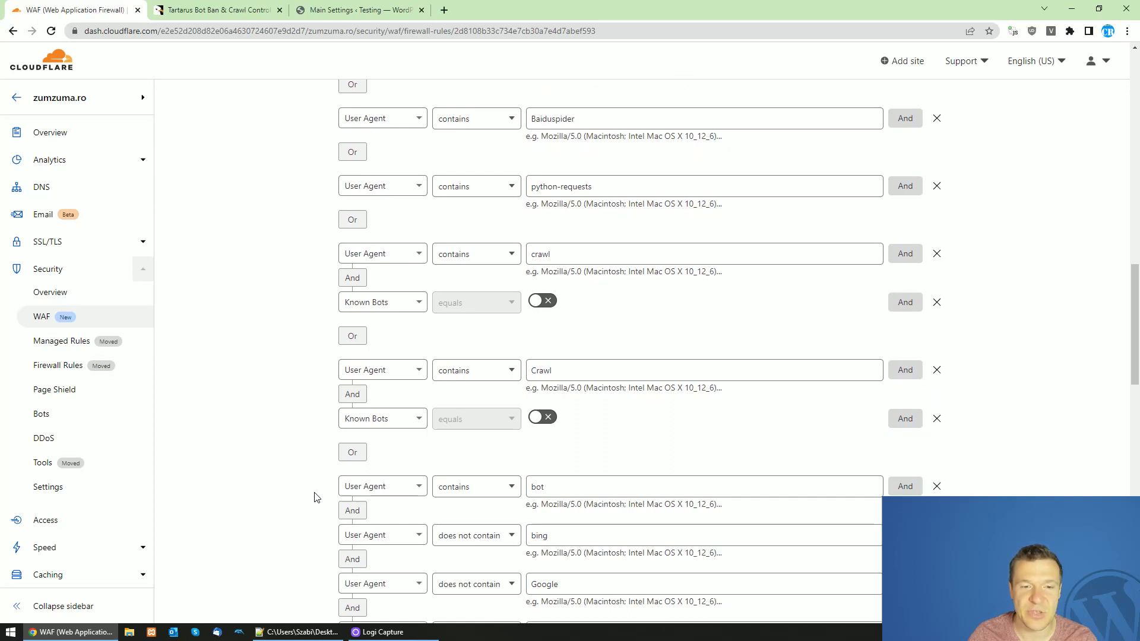
{"action": "scroll", "coordinate": [315, 497], "scroll_direction": "down", "scroll_amount": 5}
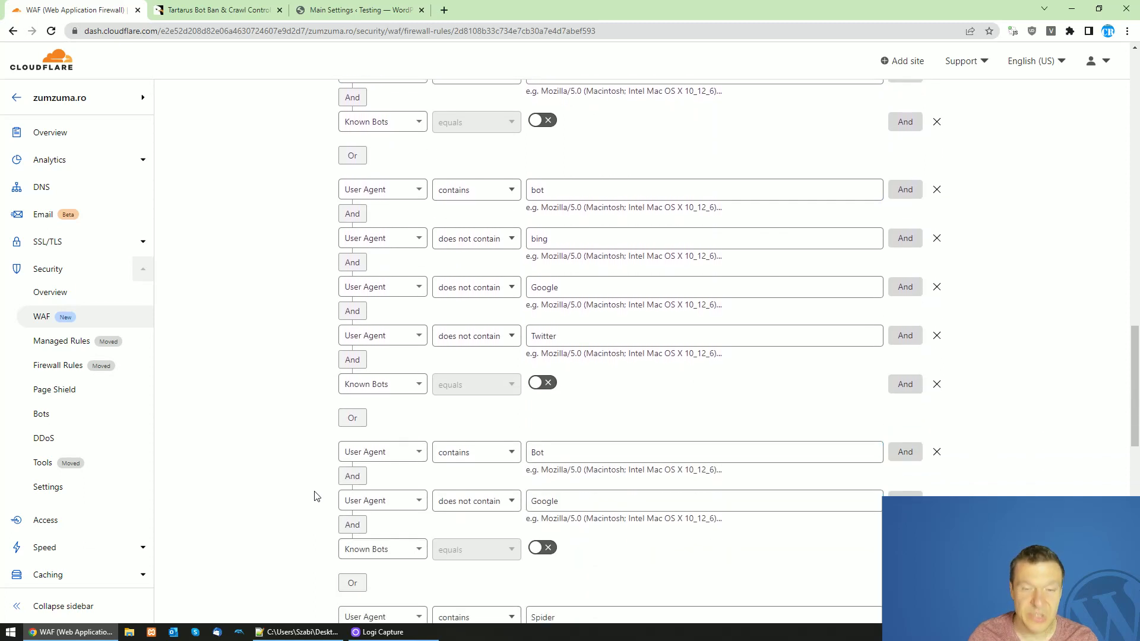
{"action": "scroll", "coordinate": [314, 497], "scroll_direction": "down", "scroll_amount": 1}
{"action": "scroll", "coordinate": [315, 498], "scroll_direction": "down", "scroll_amount": 3}
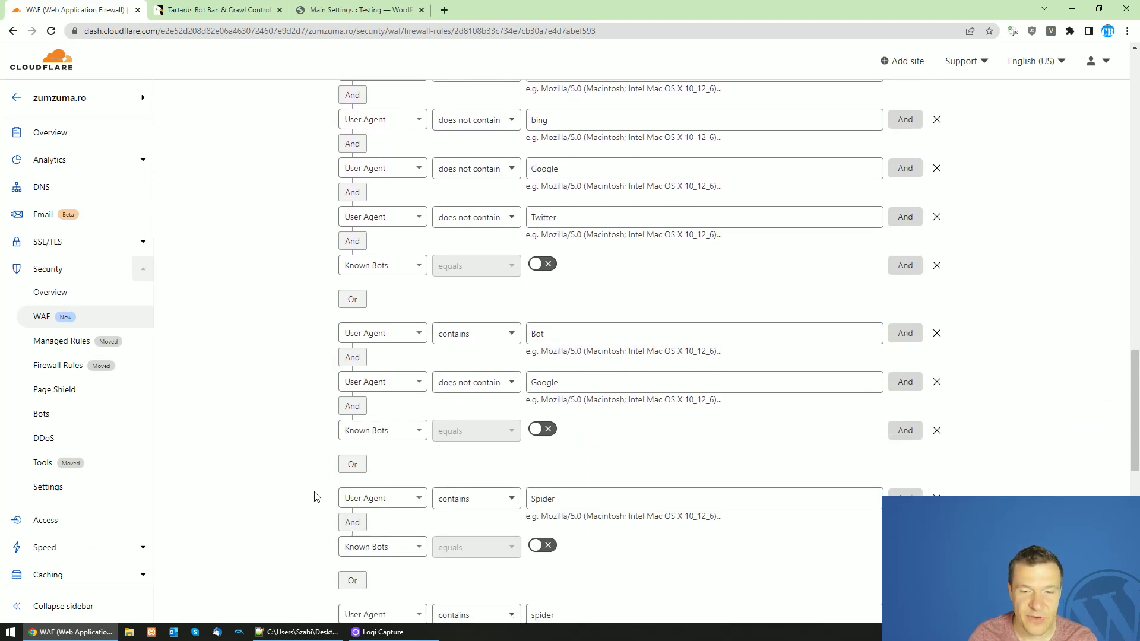
{"action": "scroll", "coordinate": [315, 498], "scroll_direction": "down", "scroll_amount": 5}
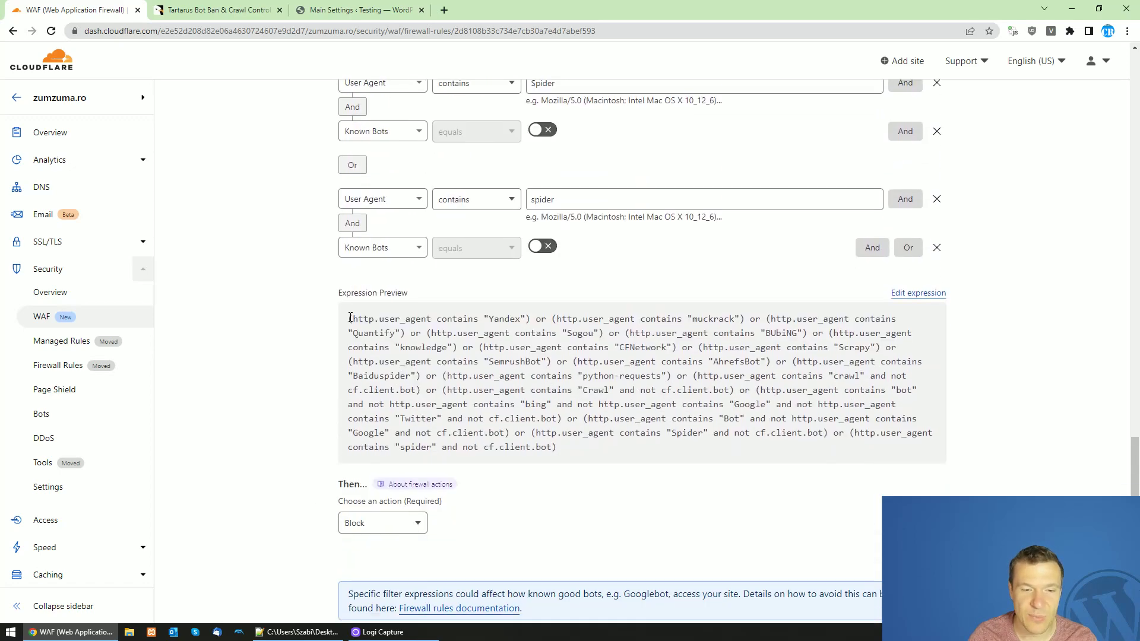
{"action": "left_click_drag", "start_coordinate": [349, 315], "coordinate": [565, 450]}
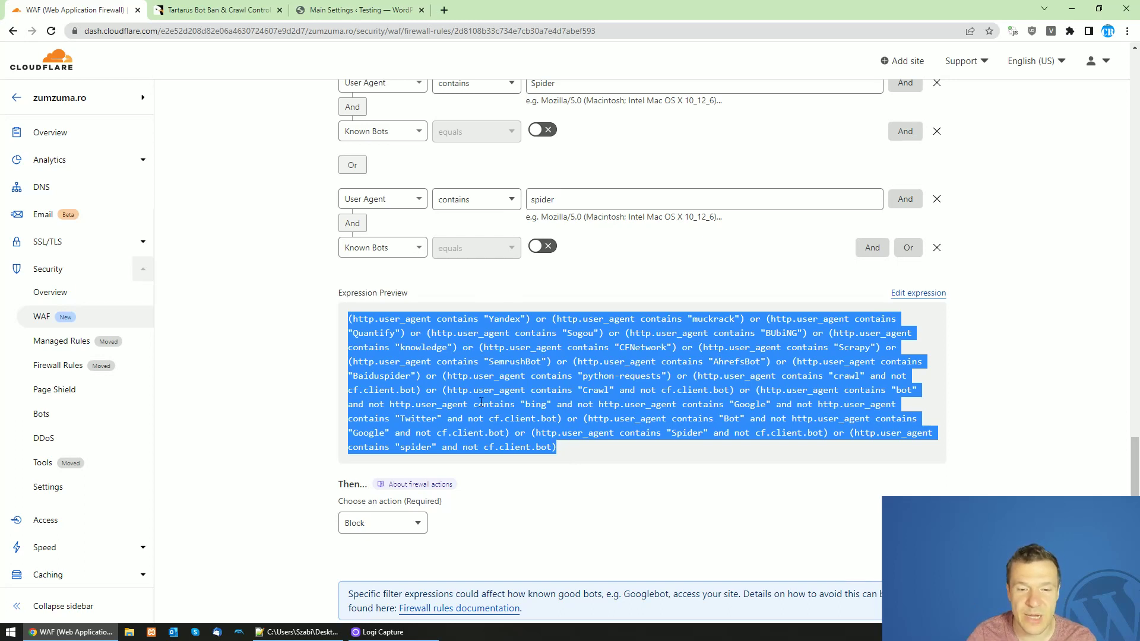
{"action": "triple_click", "coordinate": [342, 293]}
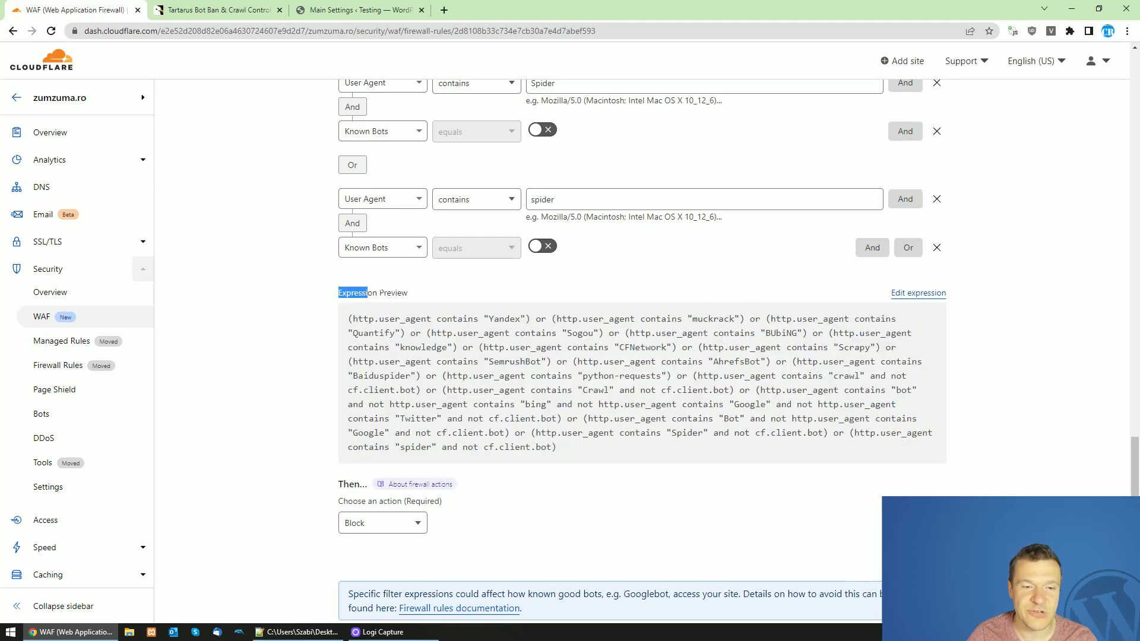
{"action": "scroll", "coordinate": [331, 460], "scroll_direction": "down", "scroll_amount": 1}
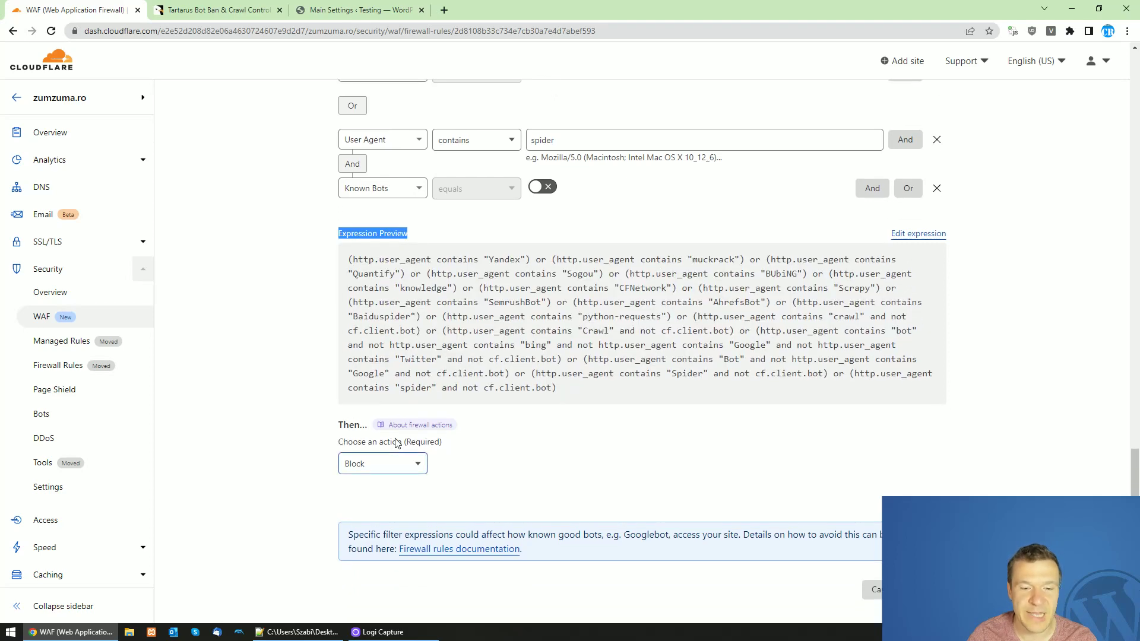
{"action": "scroll", "coordinate": [491, 449], "scroll_direction": "up", "scroll_amount": 4}
{"action": "scroll", "coordinate": [535, 360], "scroll_direction": "up", "scroll_amount": 4}
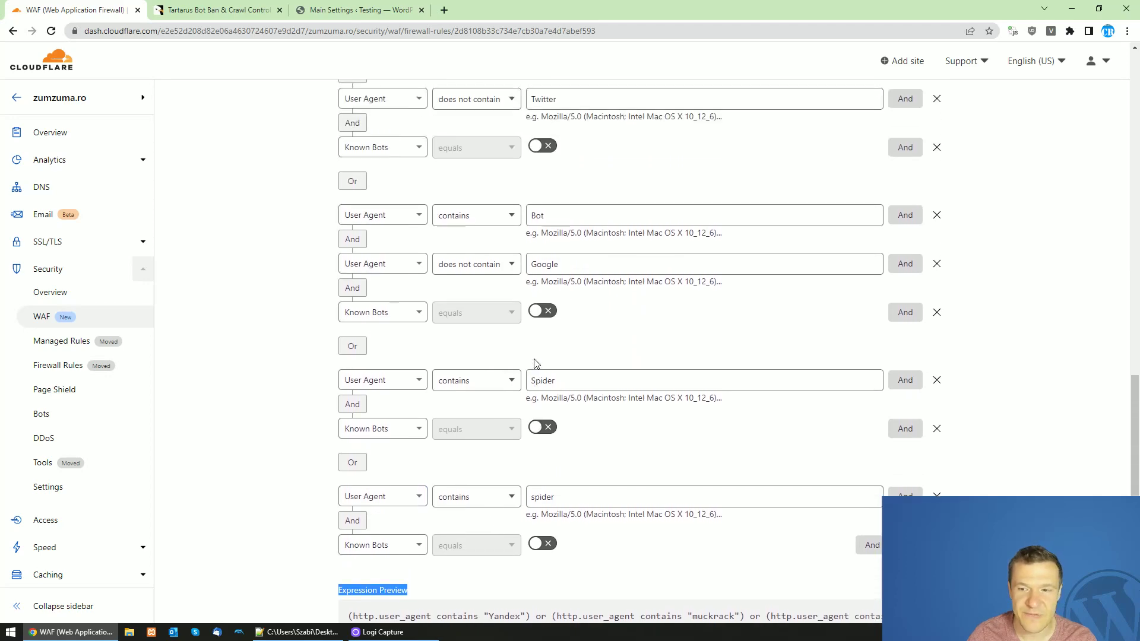
{"action": "scroll", "coordinate": [534, 368], "scroll_direction": "up", "scroll_amount": 18}
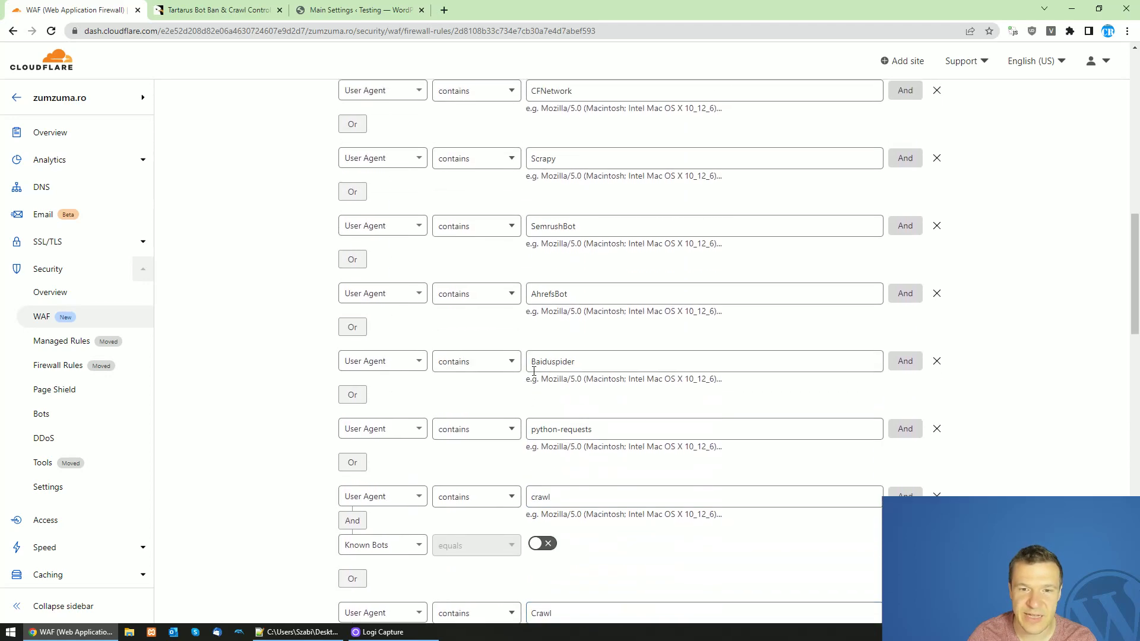
{"action": "scroll", "coordinate": [535, 378], "scroll_direction": "up", "scroll_amount": 6}
{"action": "scroll", "coordinate": [534, 377], "scroll_direction": "down", "scroll_amount": 20}
{"action": "scroll", "coordinate": [366, 313], "scroll_direction": "up", "scroll_amount": 2}
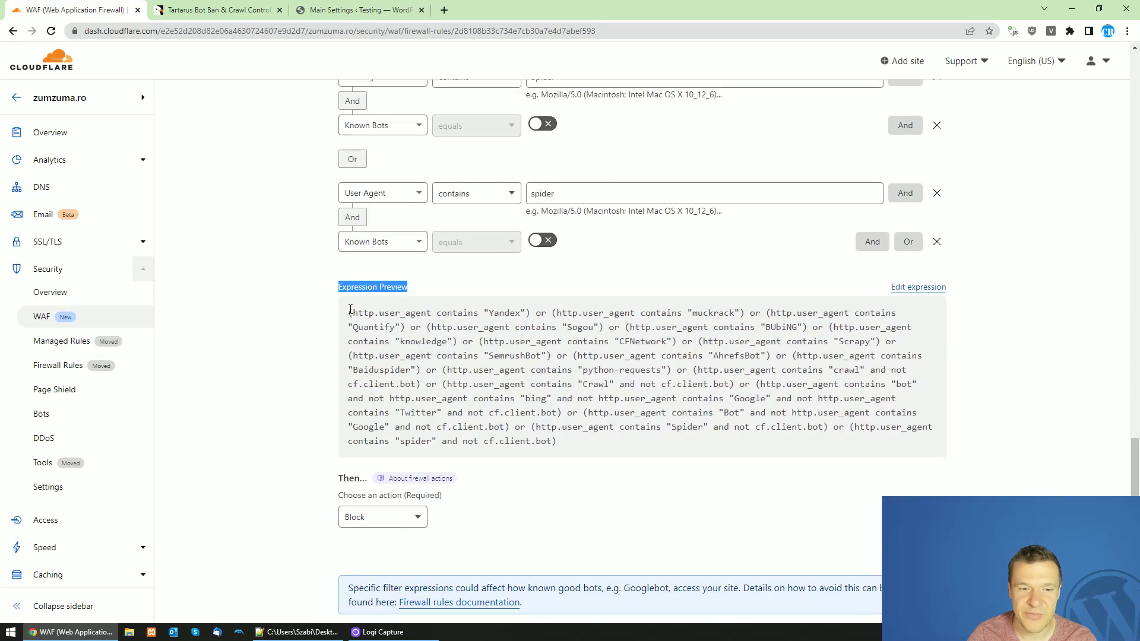
{"action": "left_click_drag", "start_coordinate": [349, 313], "coordinate": [561, 443]}
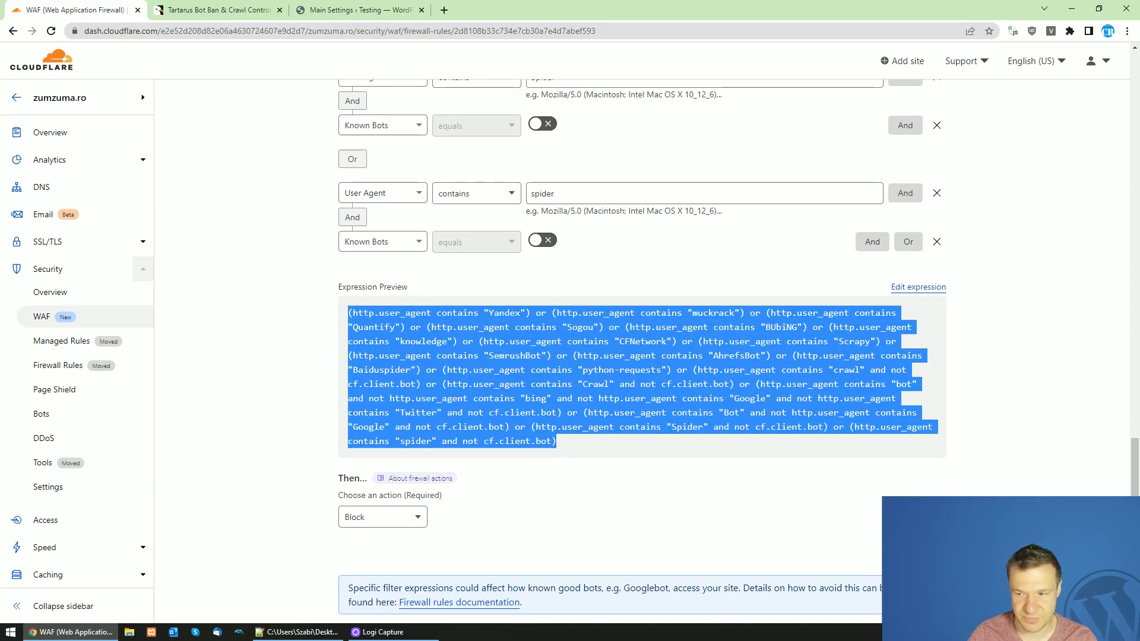
{"action": "left_click_drag", "start_coordinate": [1135, 468], "coordinate": [1113, 547]}
{"action": "scroll", "coordinate": [1138, 182], "scroll_direction": "down", "scroll_amount": 1}
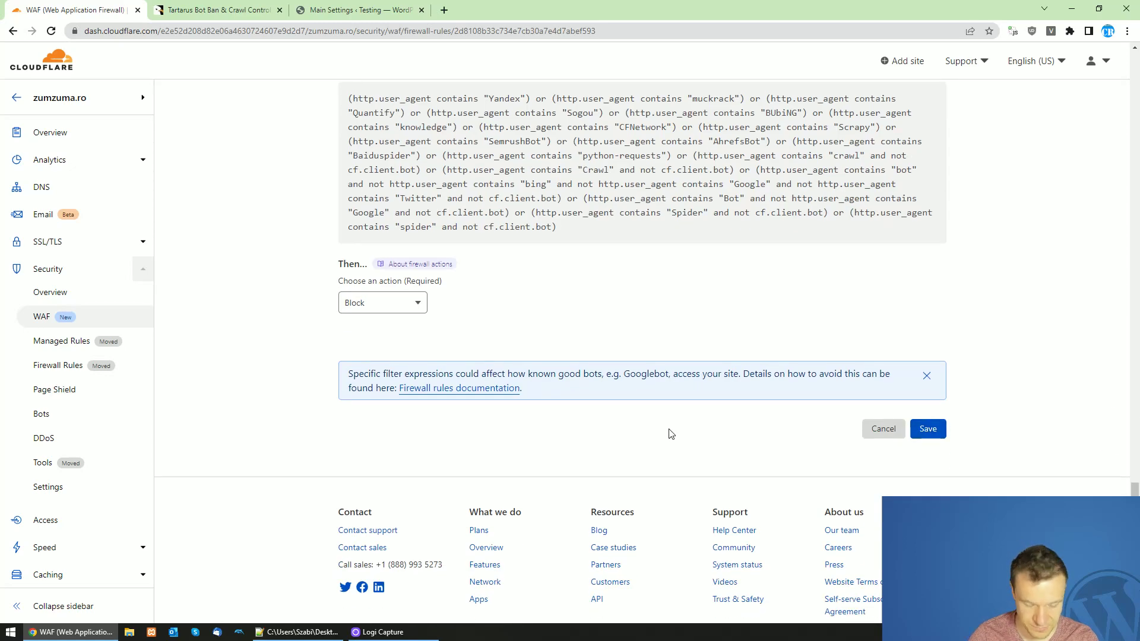
{"action": "left_click", "coordinate": [200, 6]}
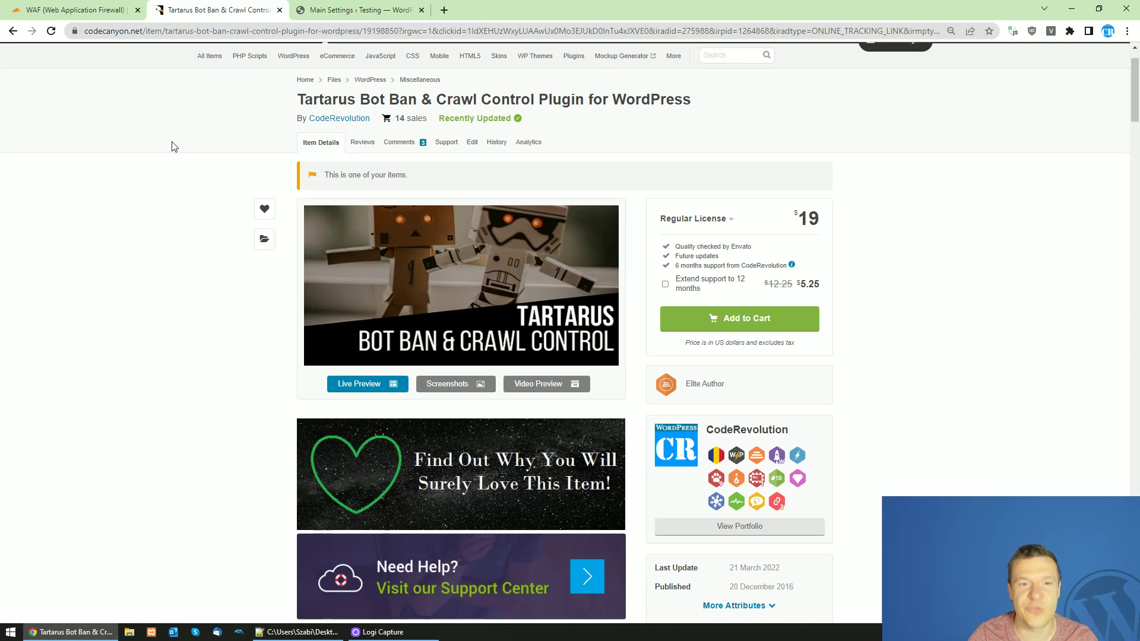
{"action": "left_click", "coordinate": [356, 10]}
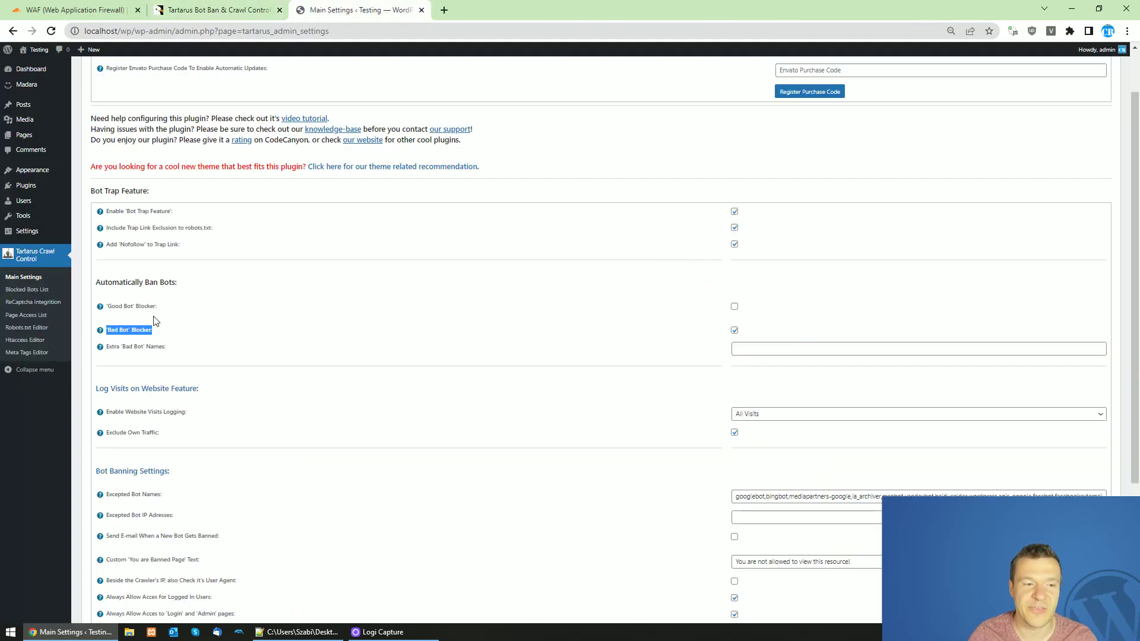
{"action": "left_click", "coordinate": [88, 4]}
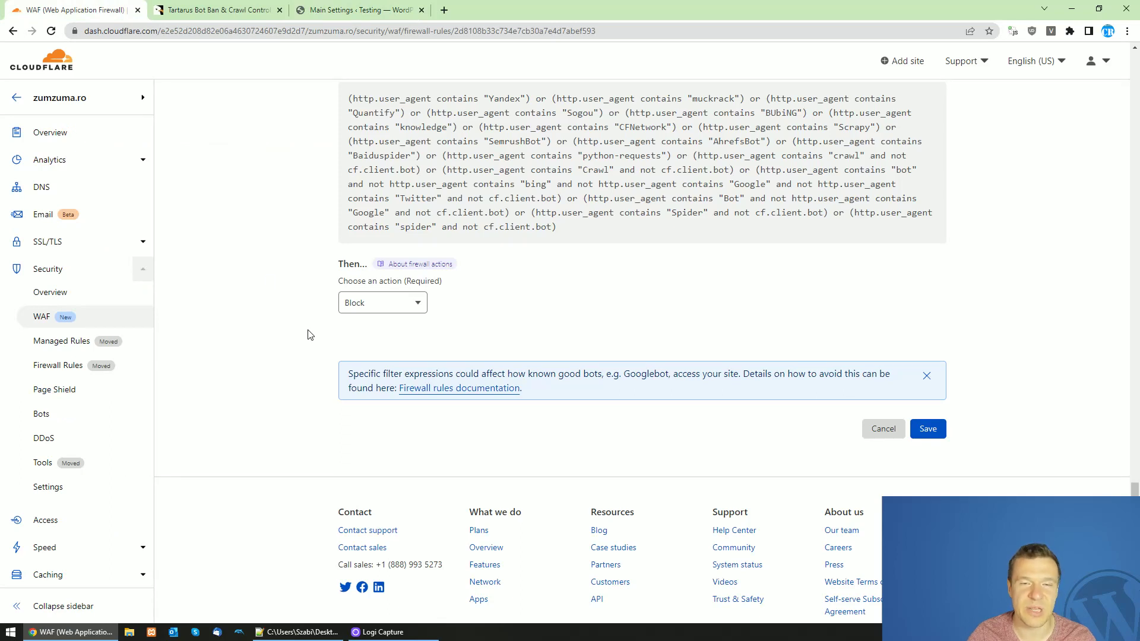